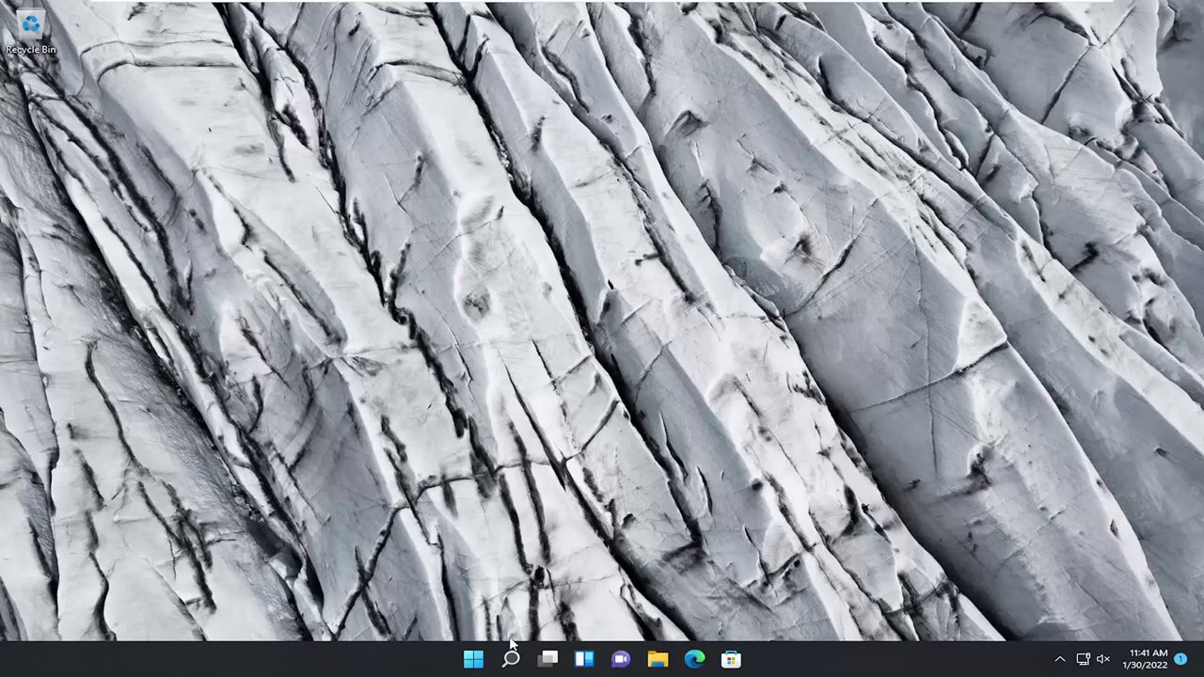
Step: Search Windows for 'services'
left_click(511, 658)
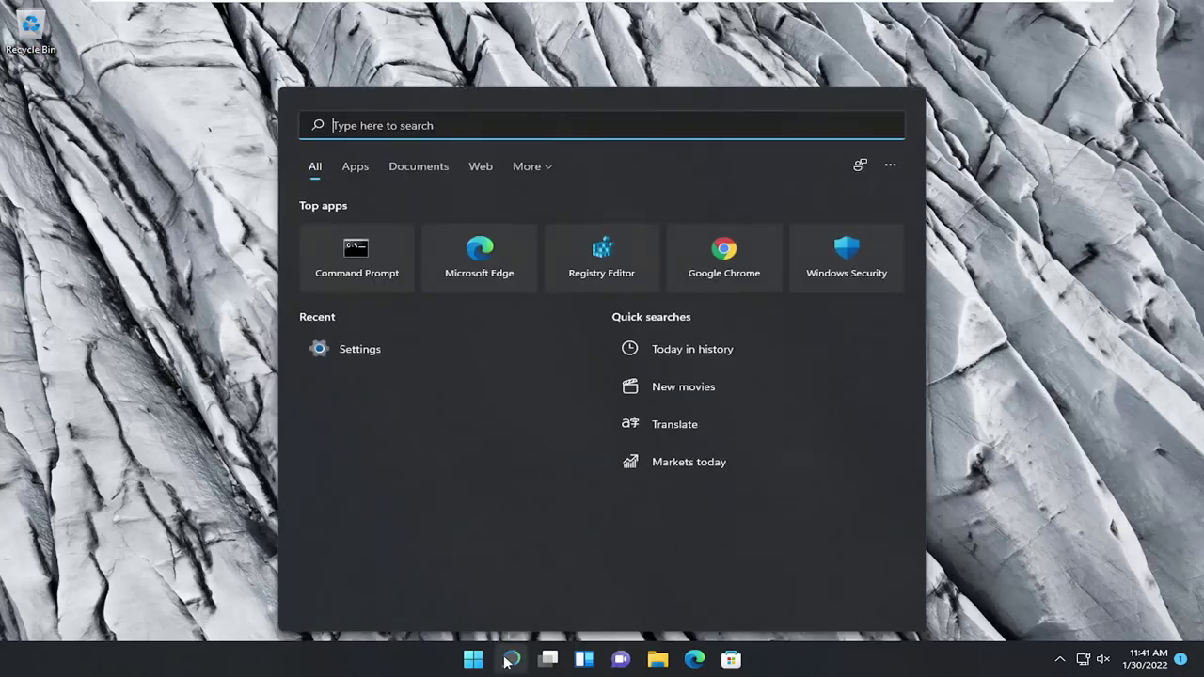
type("service")
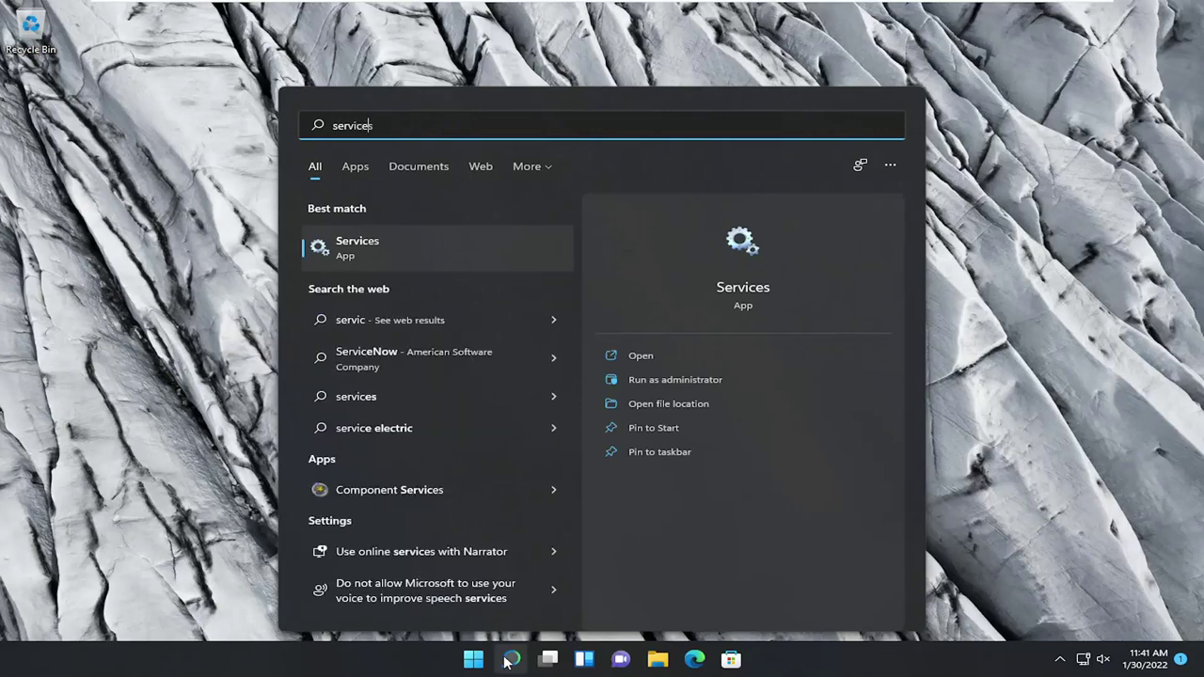
type("s")
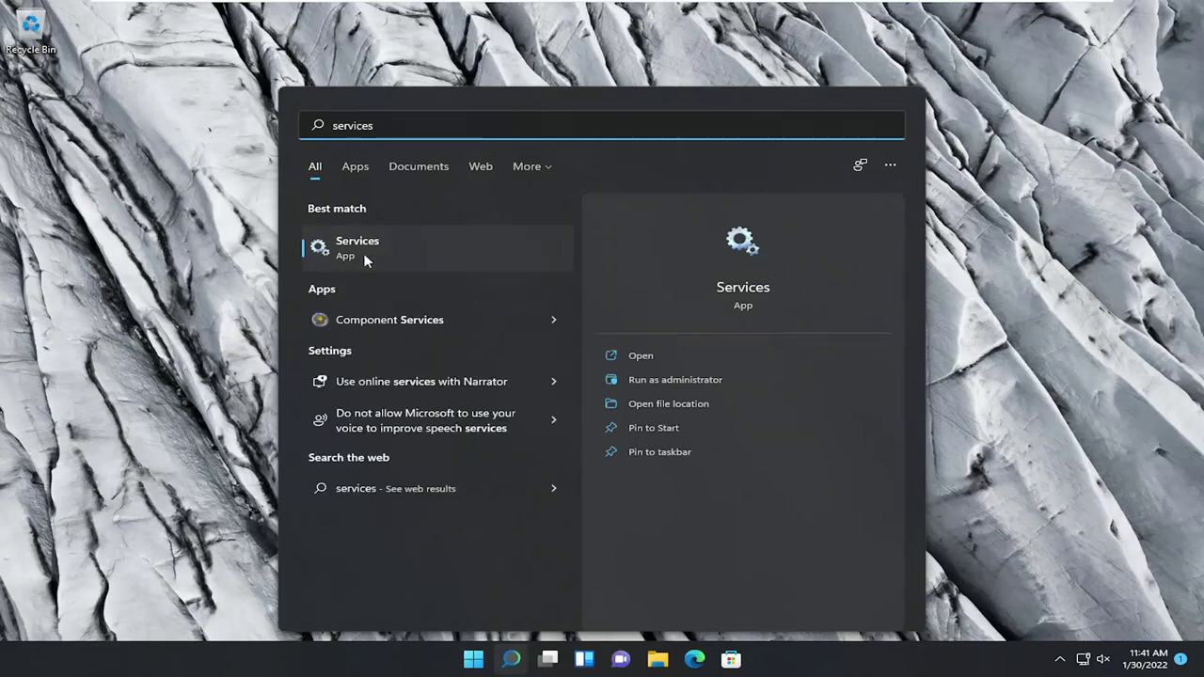
Step: Open the Services app and scroll down to the Bluetooth services
left_click(364, 253)
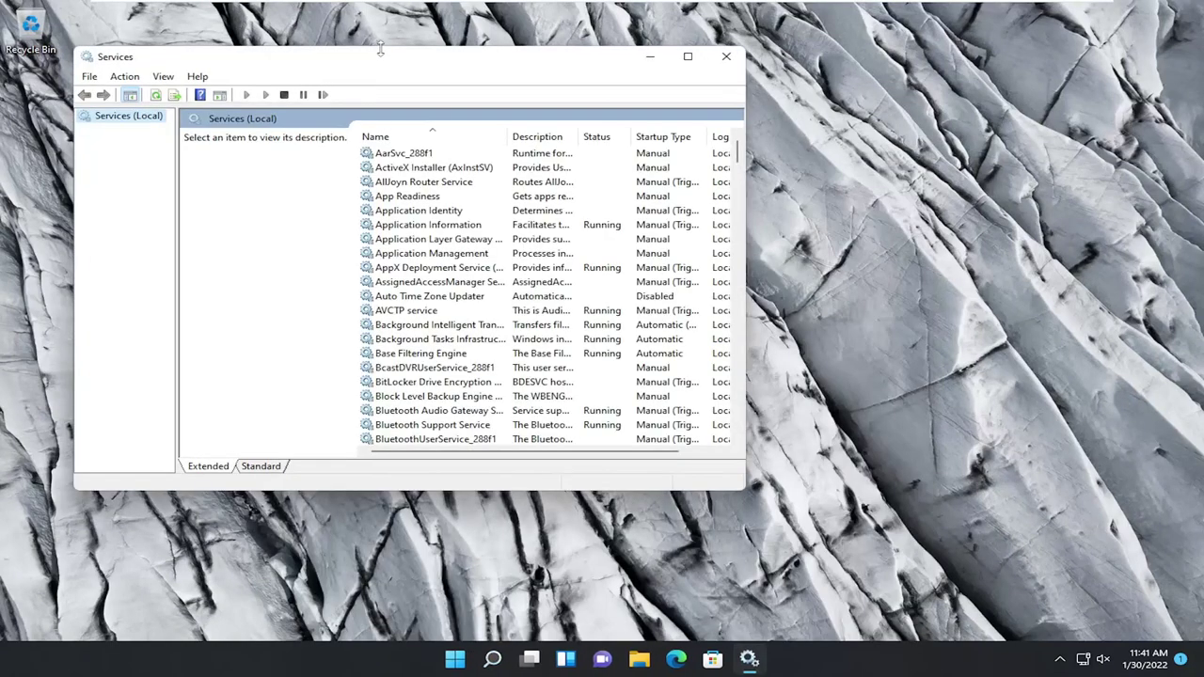
scroll(584, 479, "down", 1)
scroll(584, 480, "down", 1)
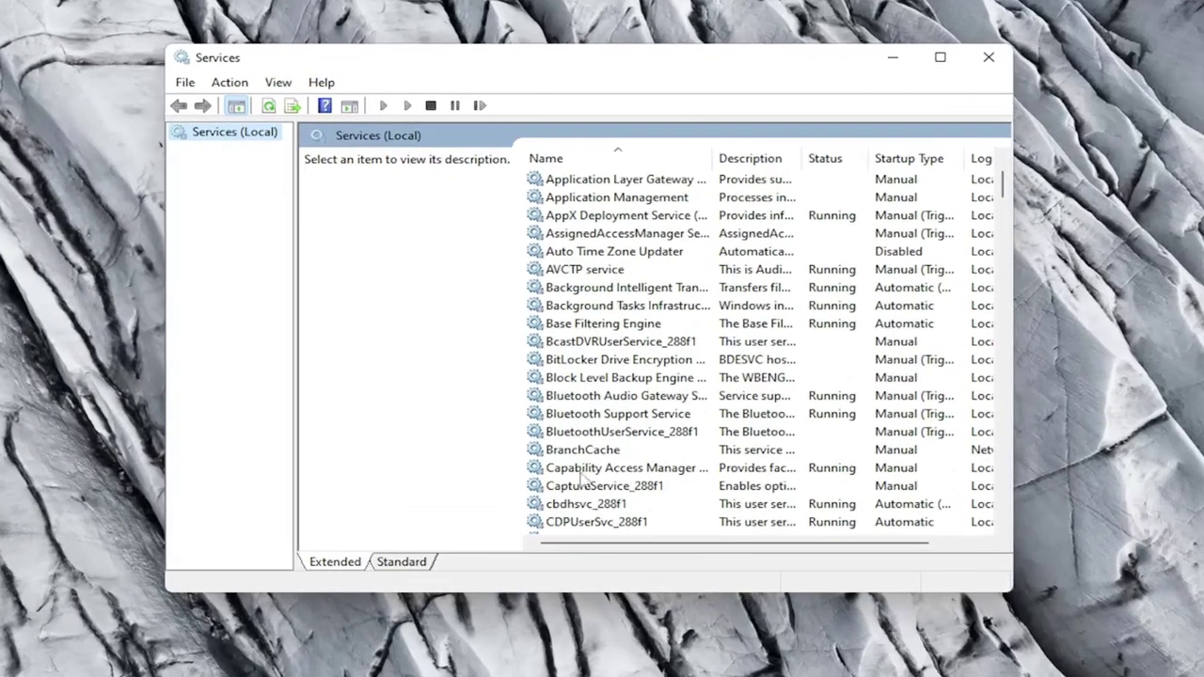
left_click(574, 416)
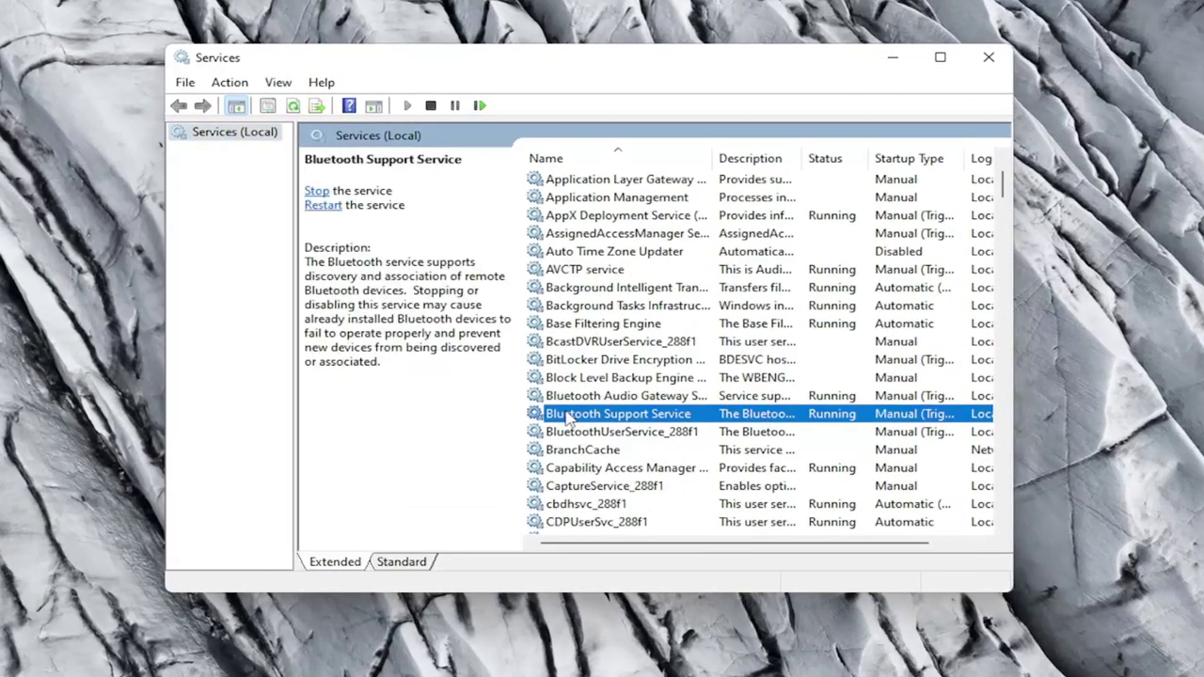
Step: Set Bluetooth Audio Gateway Service's startup type to Automatic and apply it
double_click(571, 396)
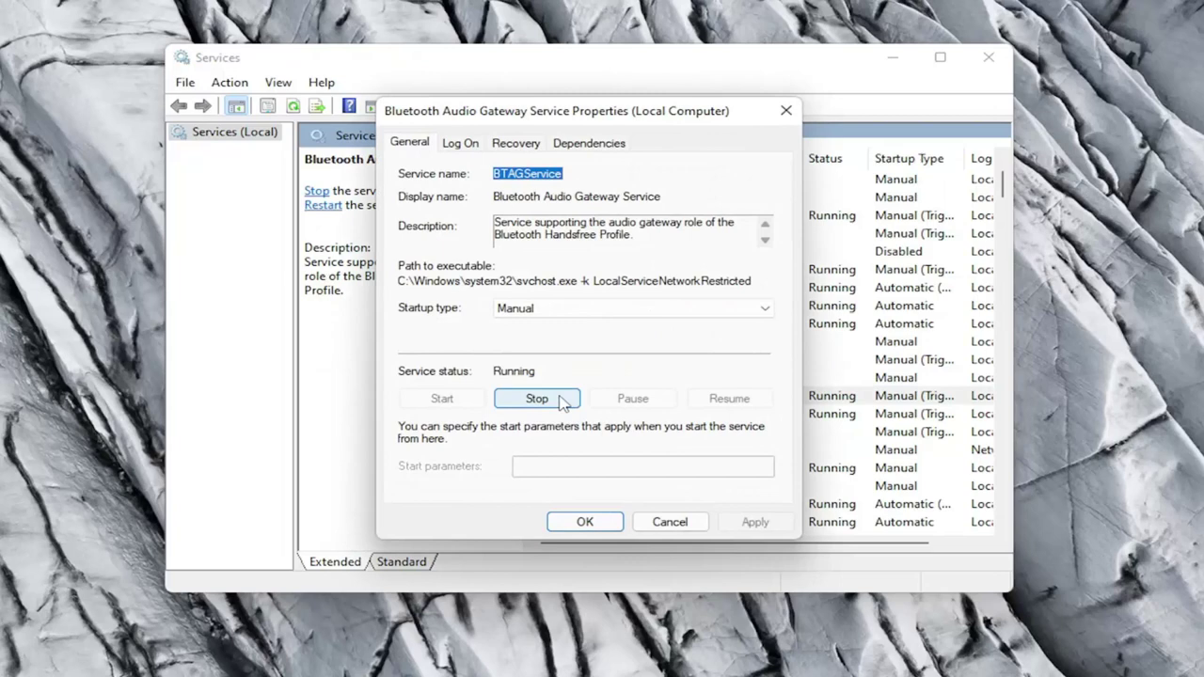
left_click(527, 308)
left_click(524, 346)
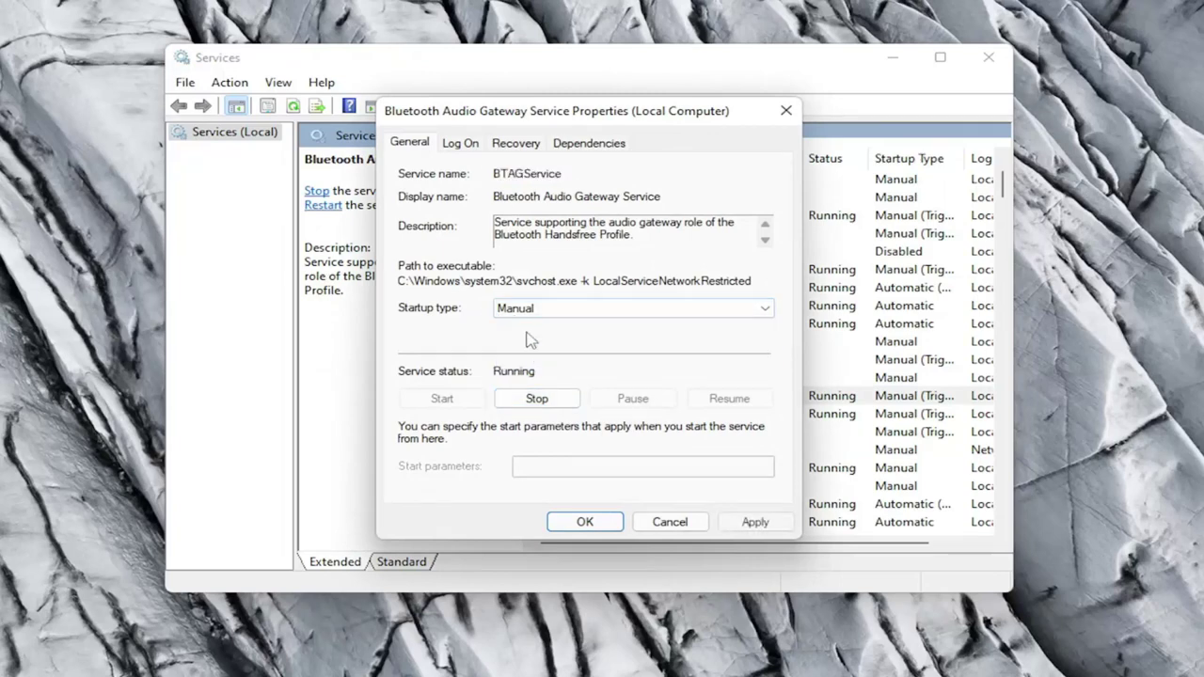
left_click(537, 309)
left_click(536, 339)
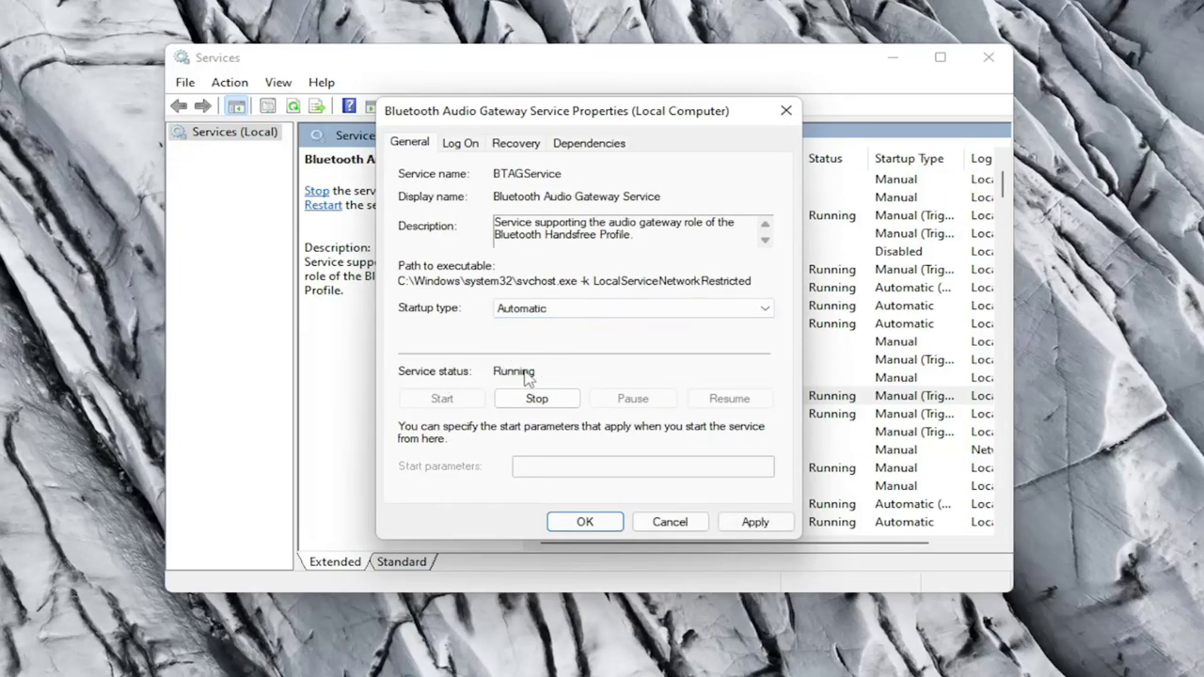
left_click(739, 520)
left_click(580, 522)
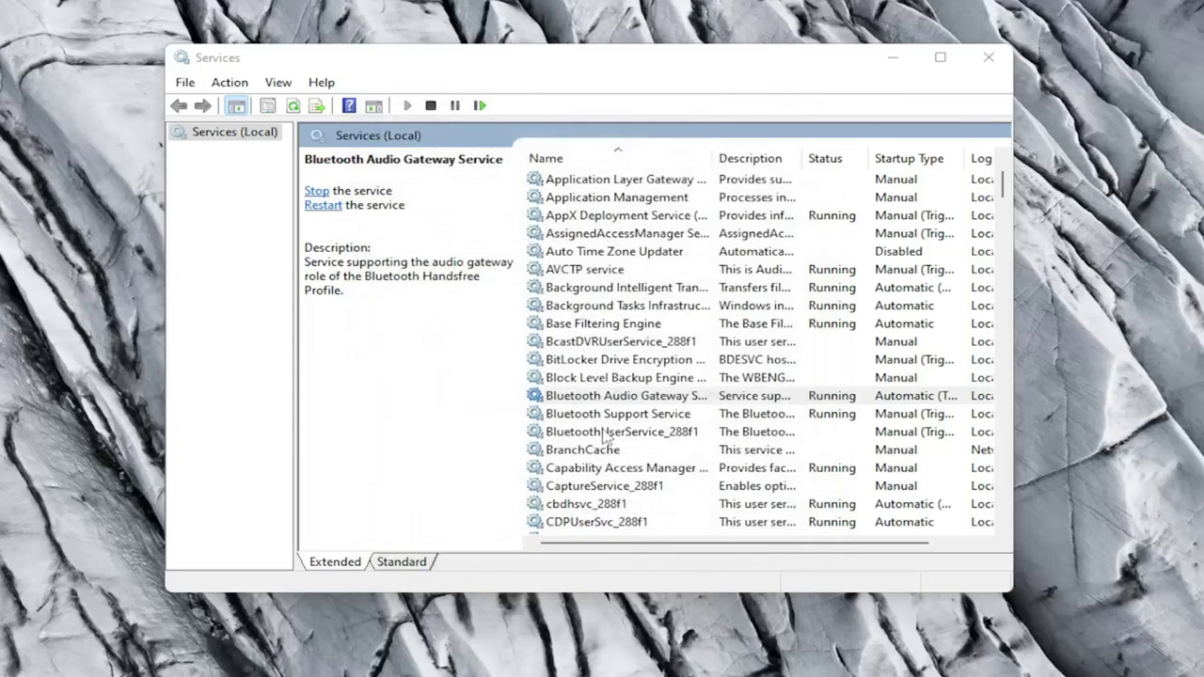
Step: Set Bluetooth Support Service's startup type to Automatic and apply it
double_click(605, 418)
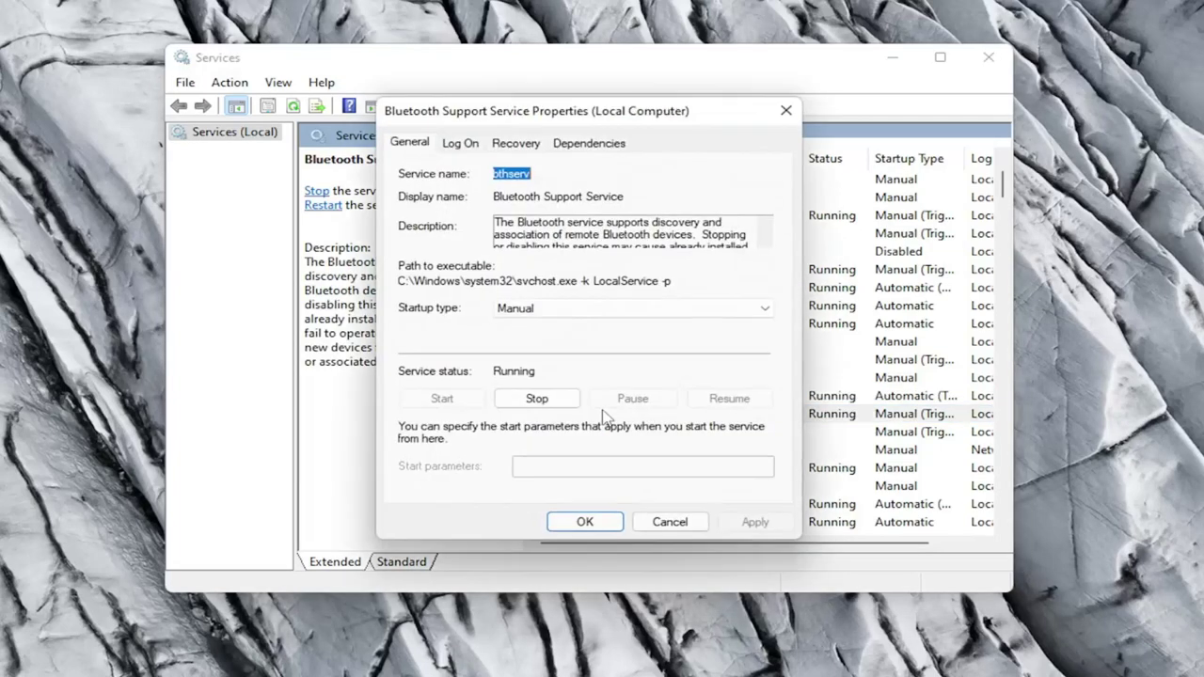
left_click(543, 316)
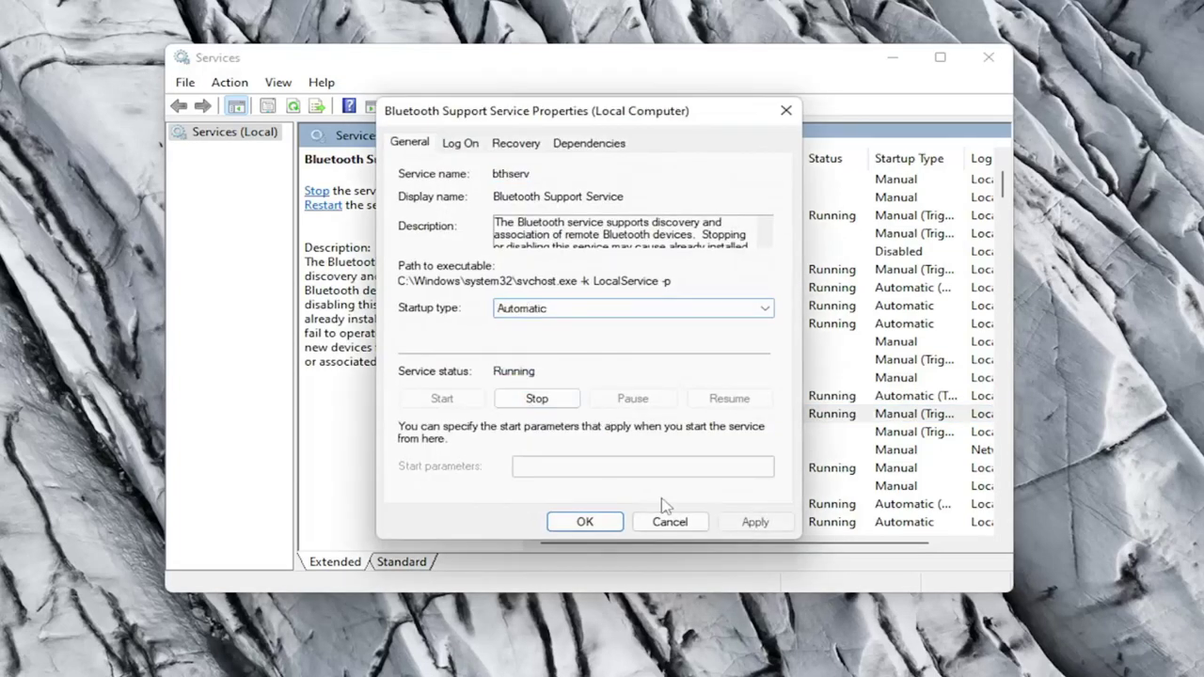
left_click(737, 521)
left_click(576, 521)
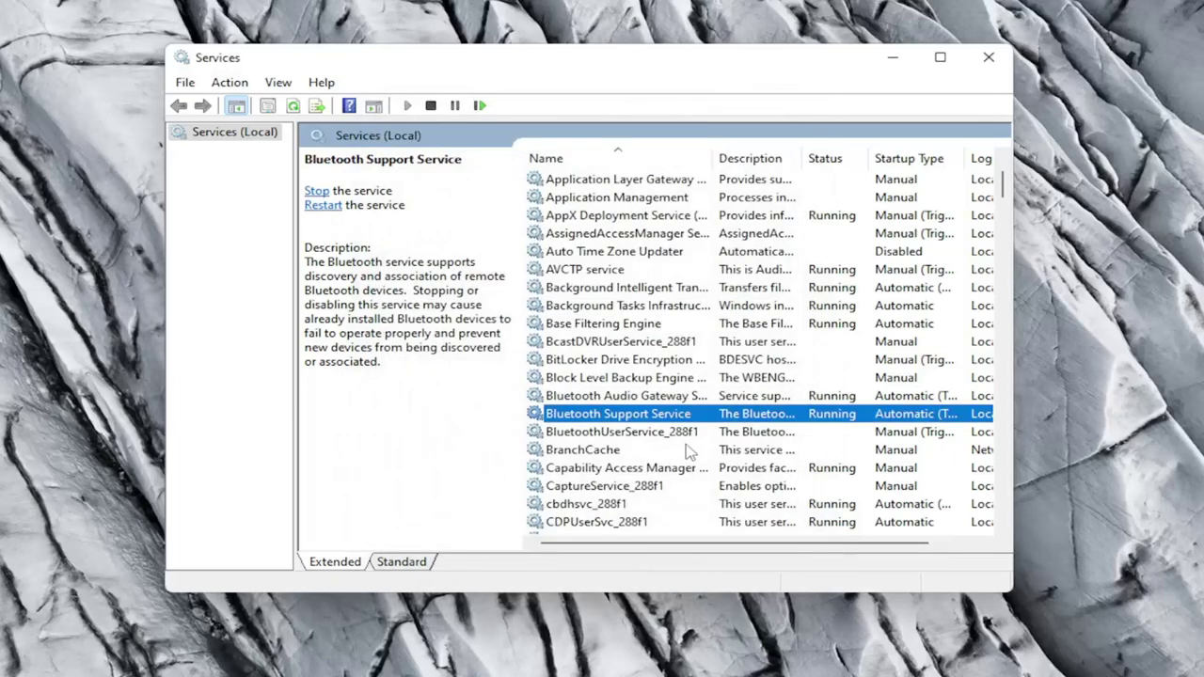
left_click(623, 432)
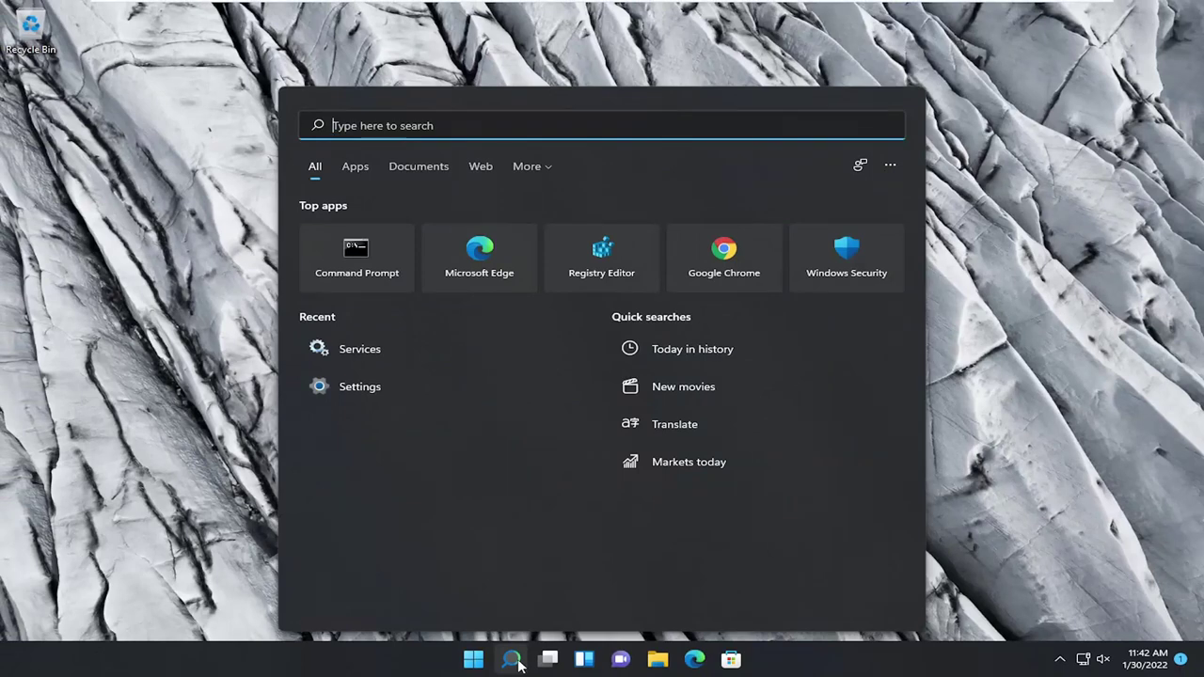
Step: Search for 'cmd' and run Command Prompt as administrator
type("cmd")
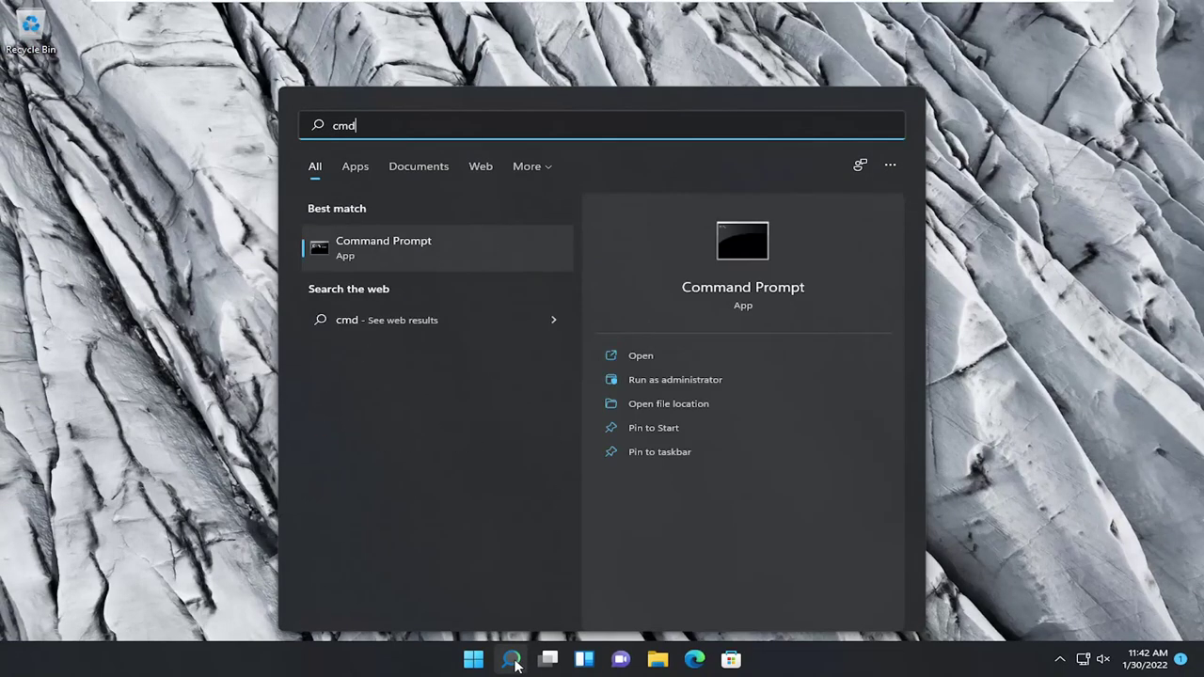
right_click(373, 247)
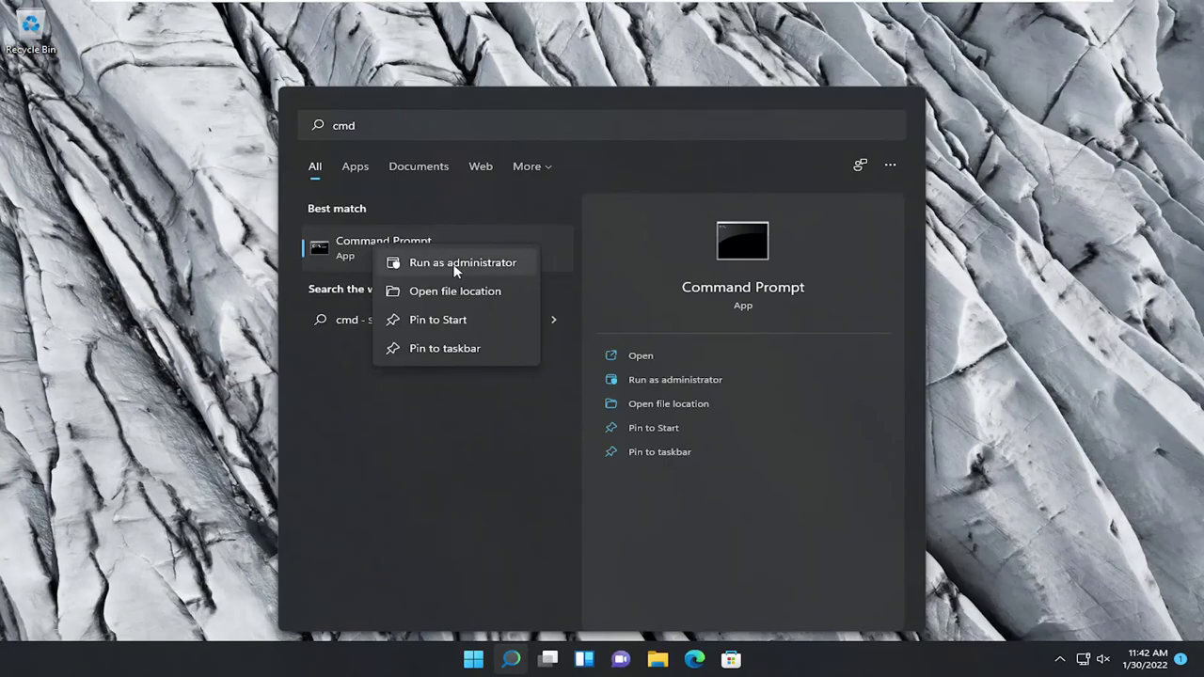
left_click(457, 268)
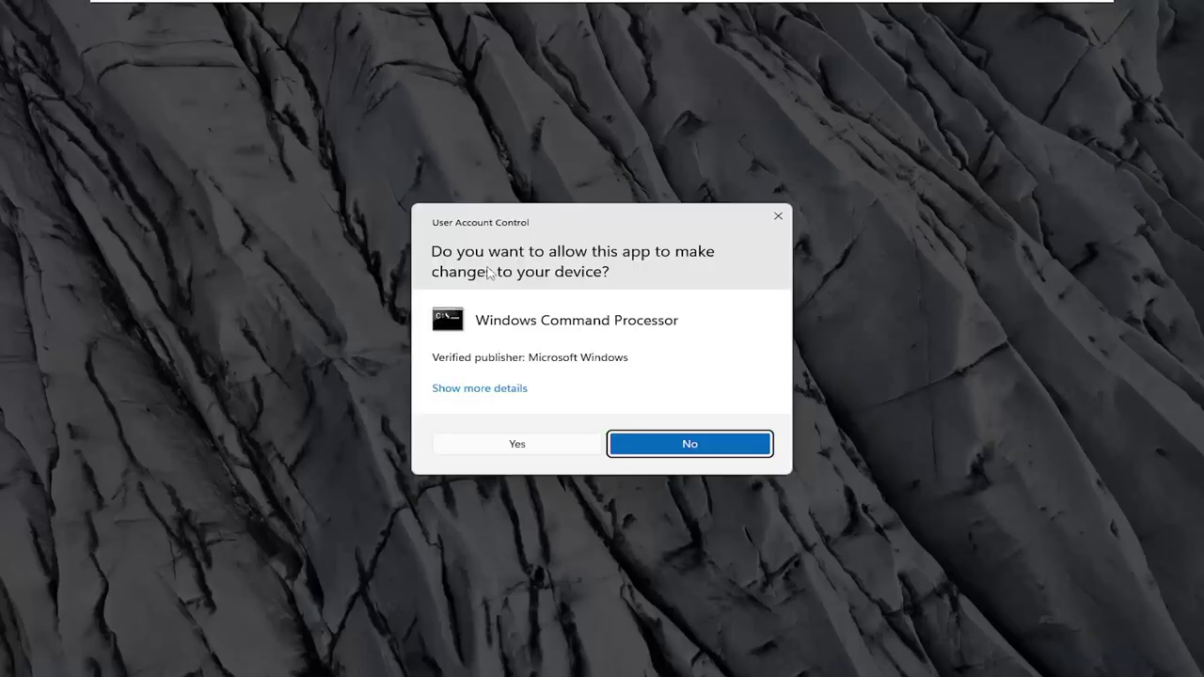
Step: Approve the UAC prompt and run 'sfc /scannow' in the administrator Command Prompt
left_click(510, 446)
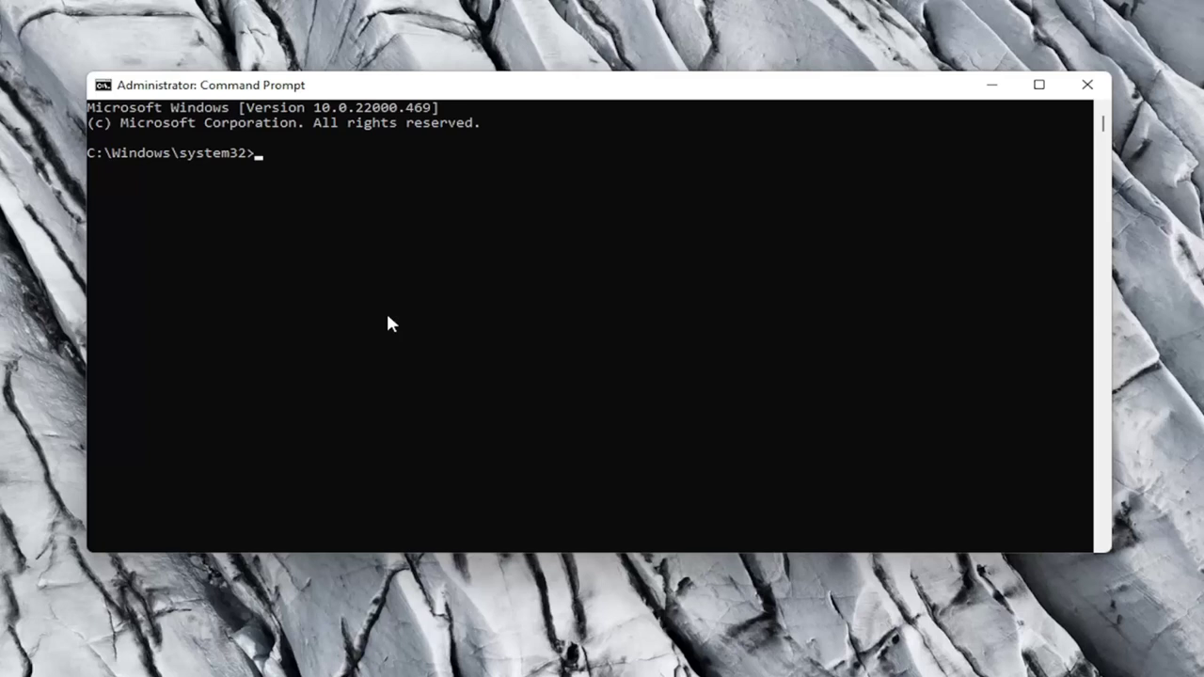
type("s")
type("fc")
type(" /scannow")
key("Return")
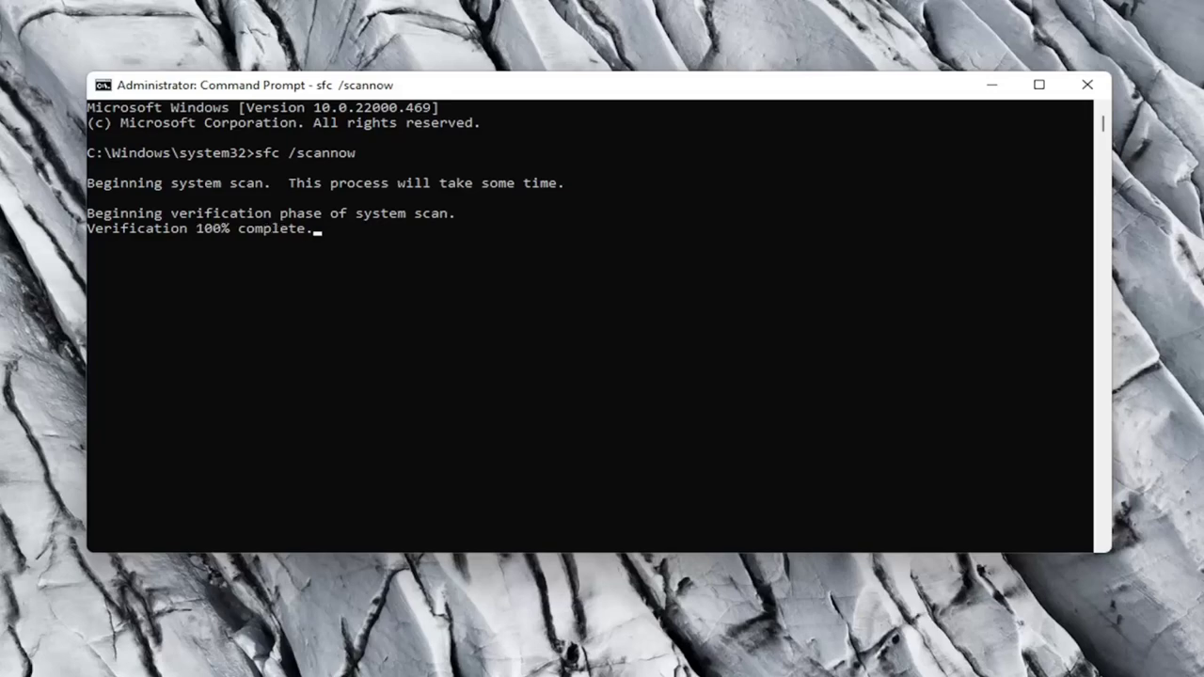
Step: Close the Command Prompt window
left_click(1073, 90)
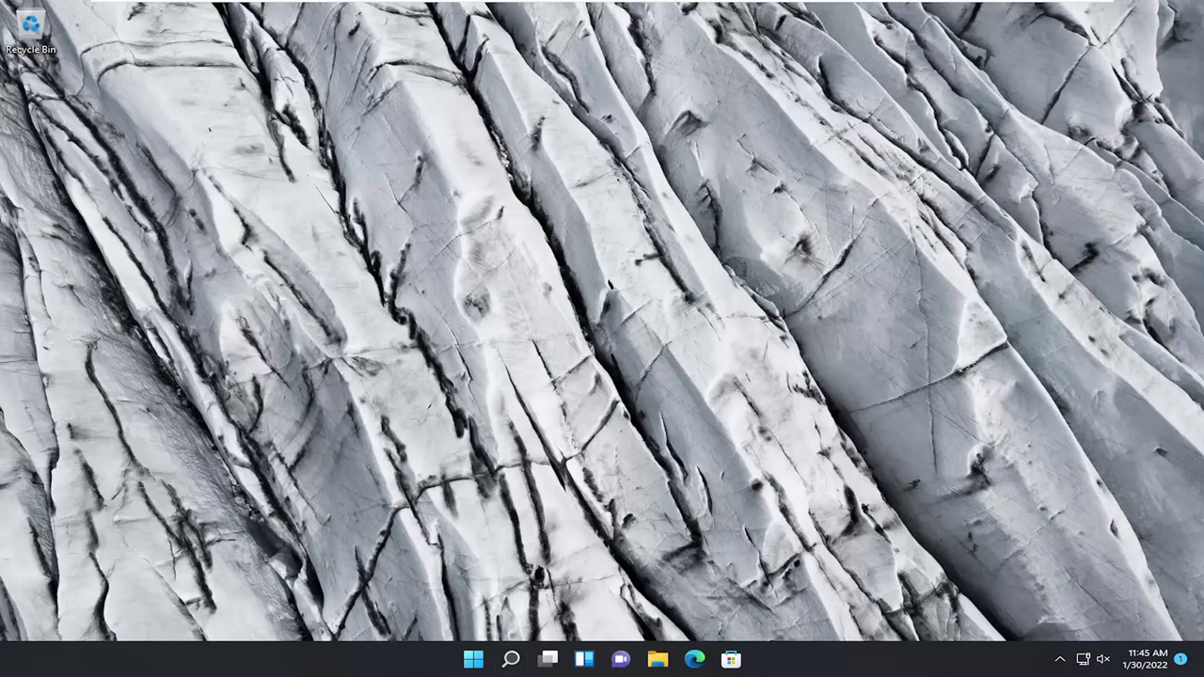
Step: Search for 'cmd' again and launch Command Prompt as administrator, approving UAC
left_click(511, 662)
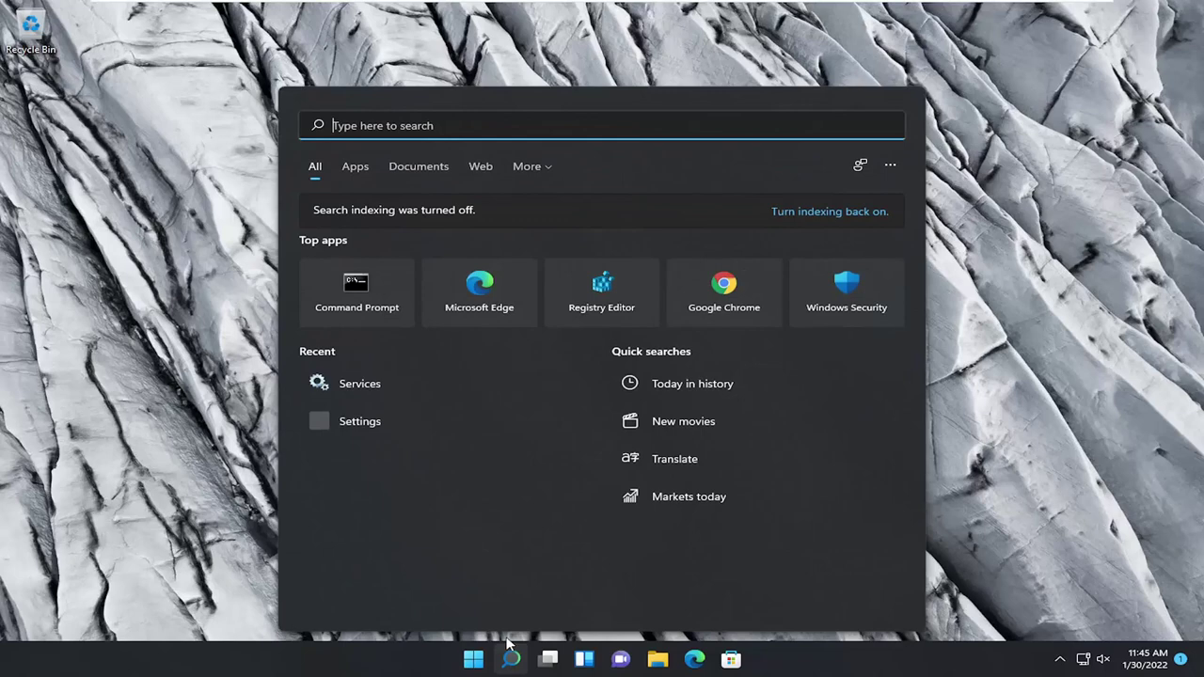
type("cmd")
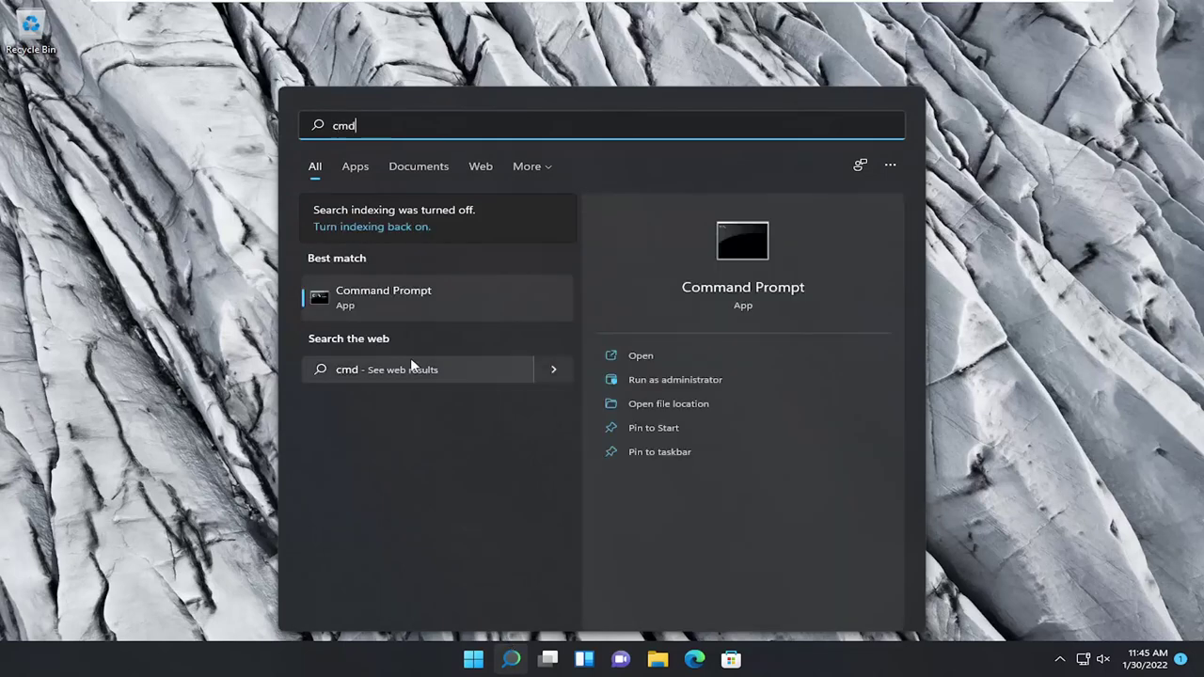
right_click(374, 300)
left_click(419, 322)
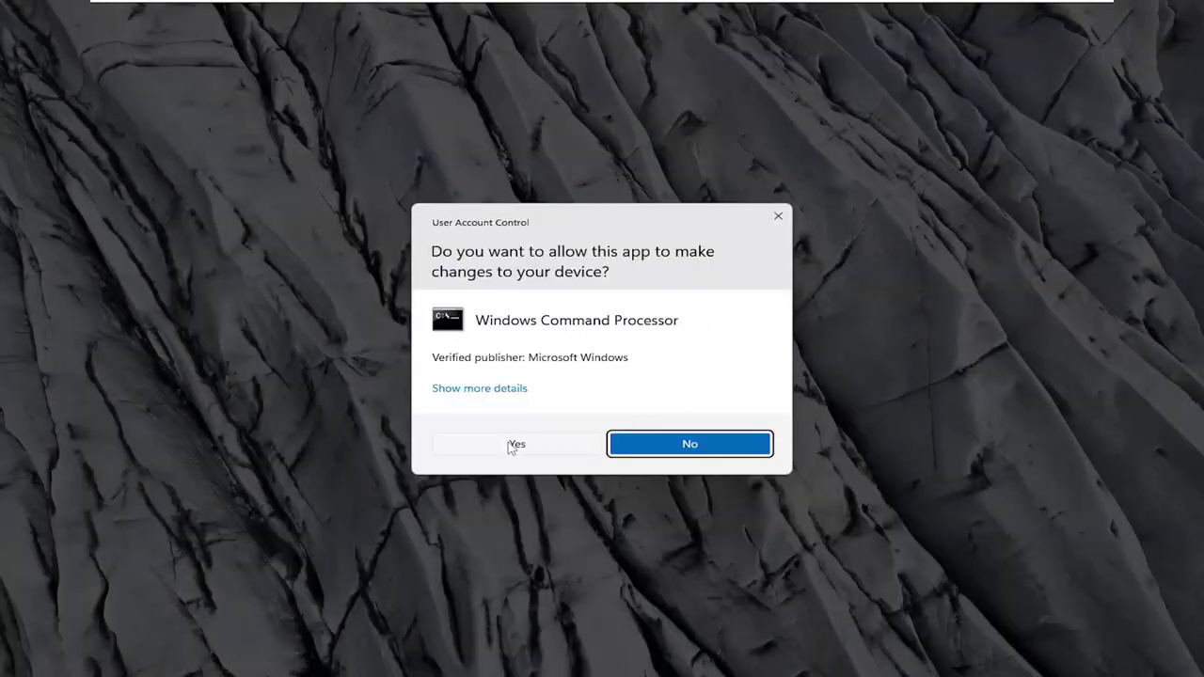
left_click(512, 446)
Step: Paste and run 'DISM /Online /Cleanup-image /Restorehealth' in Command Prompt
left_click_drag(568, 39, 706, 121)
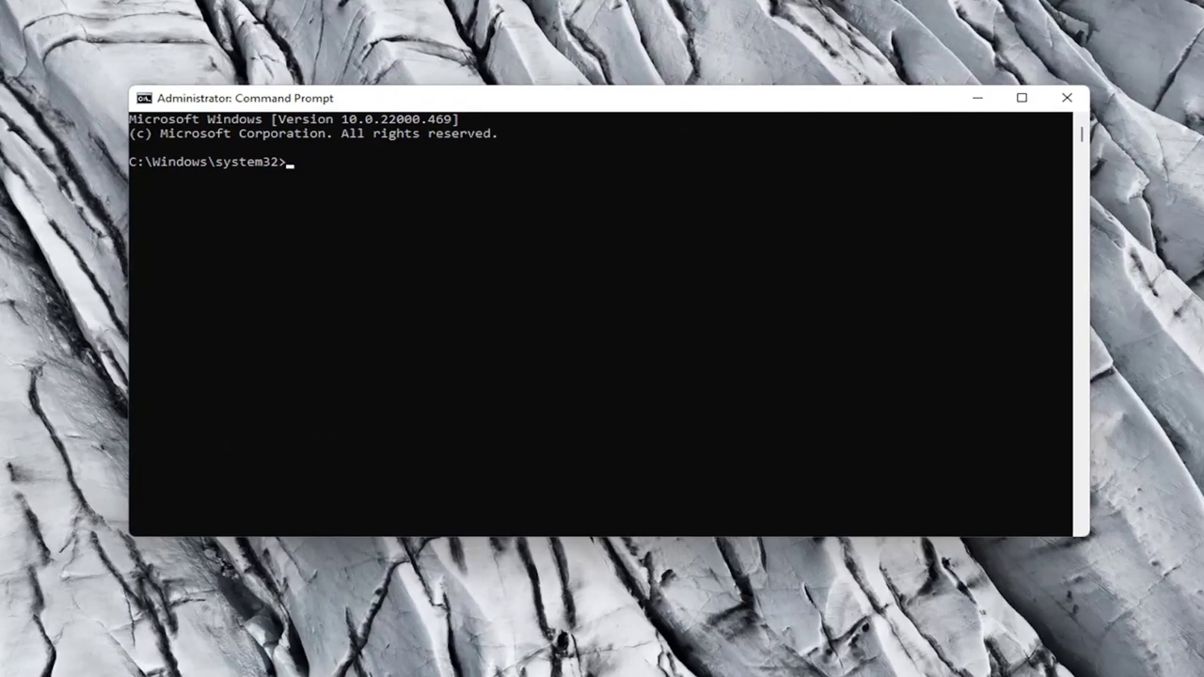
right_click(578, 100)
mouse_move(649, 181)
left_click(782, 270)
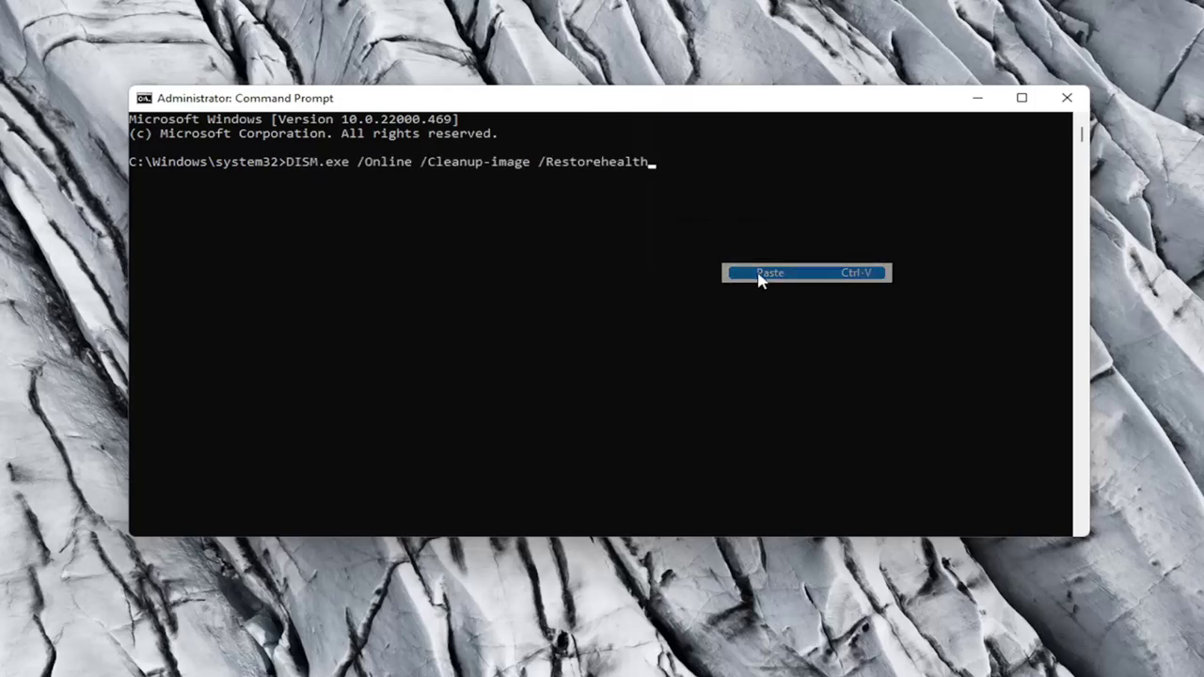
key("Return")
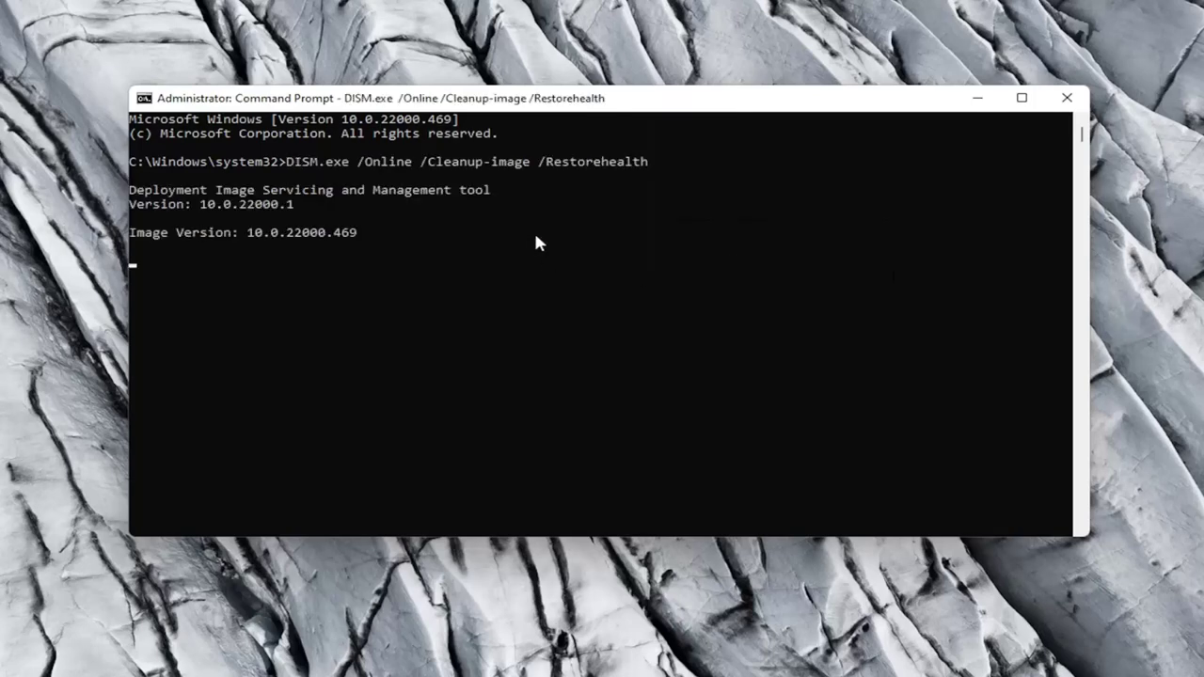